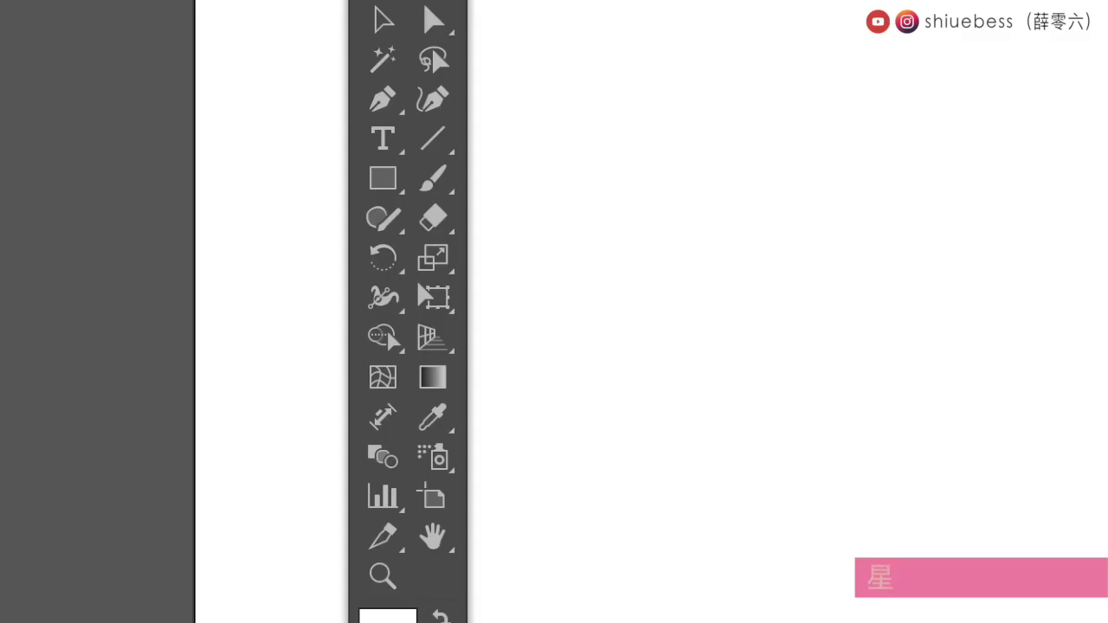
- Draw a five-pointed star on the artboard and increase its live point count to nine
drag(387, 186, 613, 332)
drag(554, 248, 664, 394)
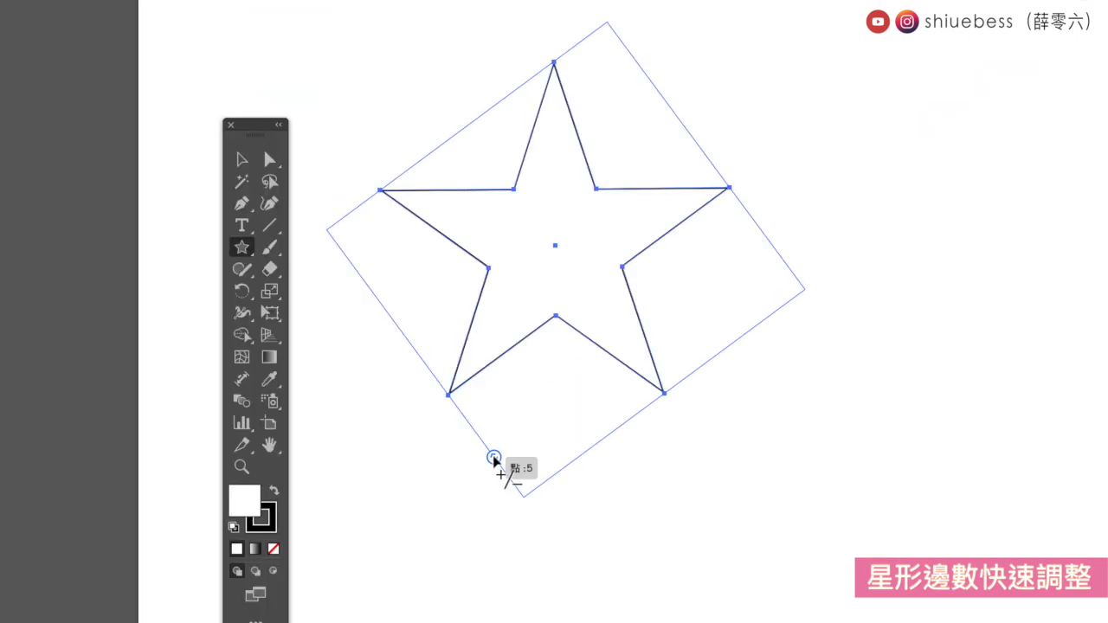
drag(493, 459, 444, 400)
- Deselect and reselect the star, and reduce its live point count to eight
click(243, 159)
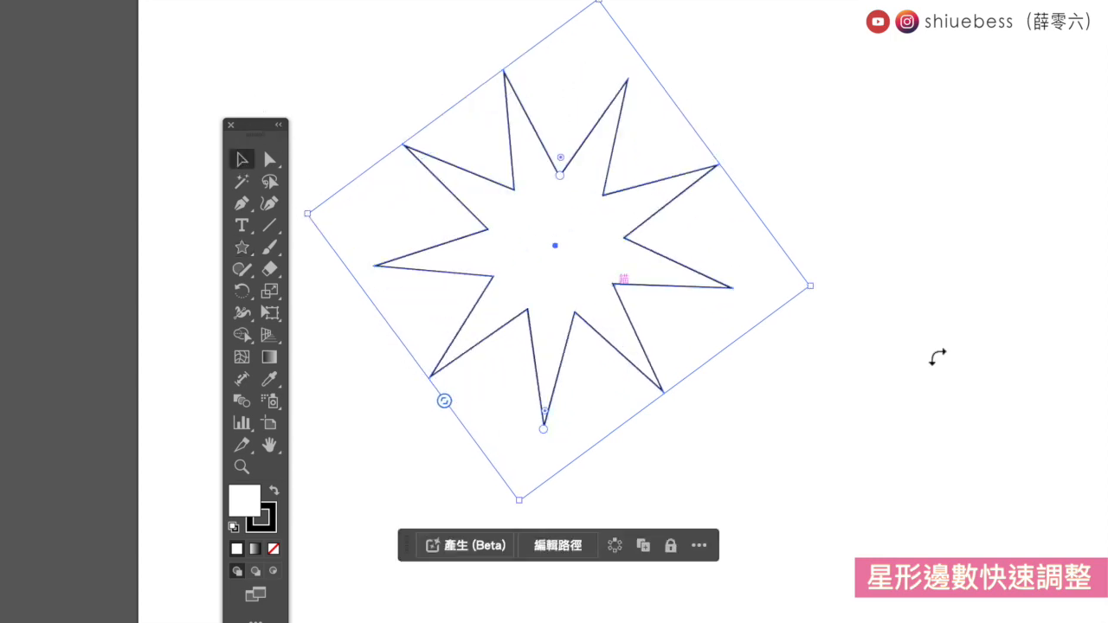
click(928, 351)
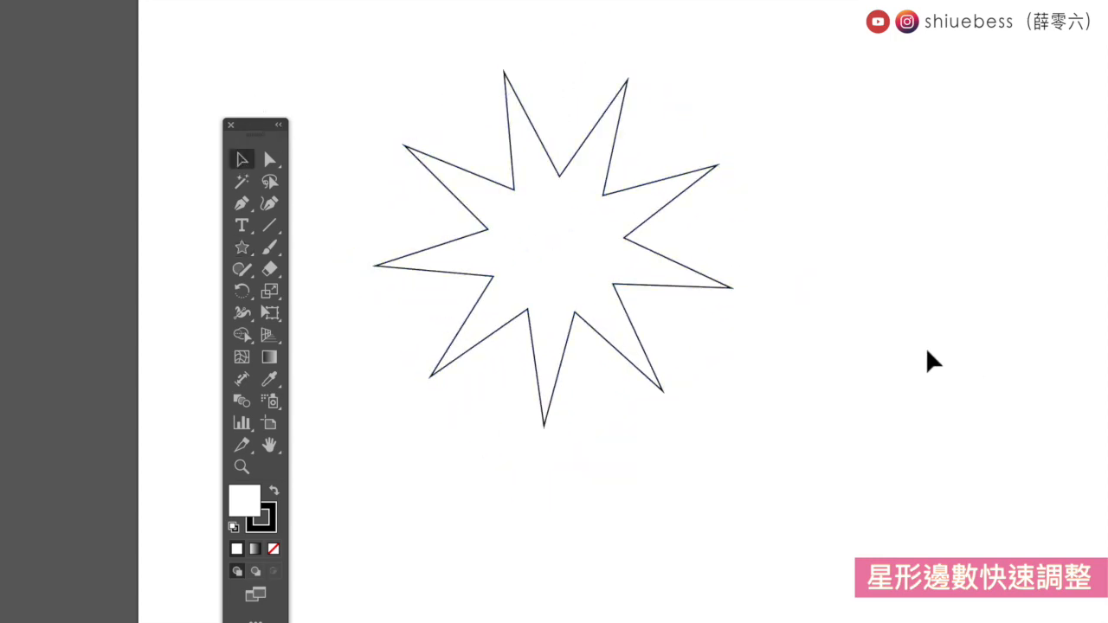
click(705, 288)
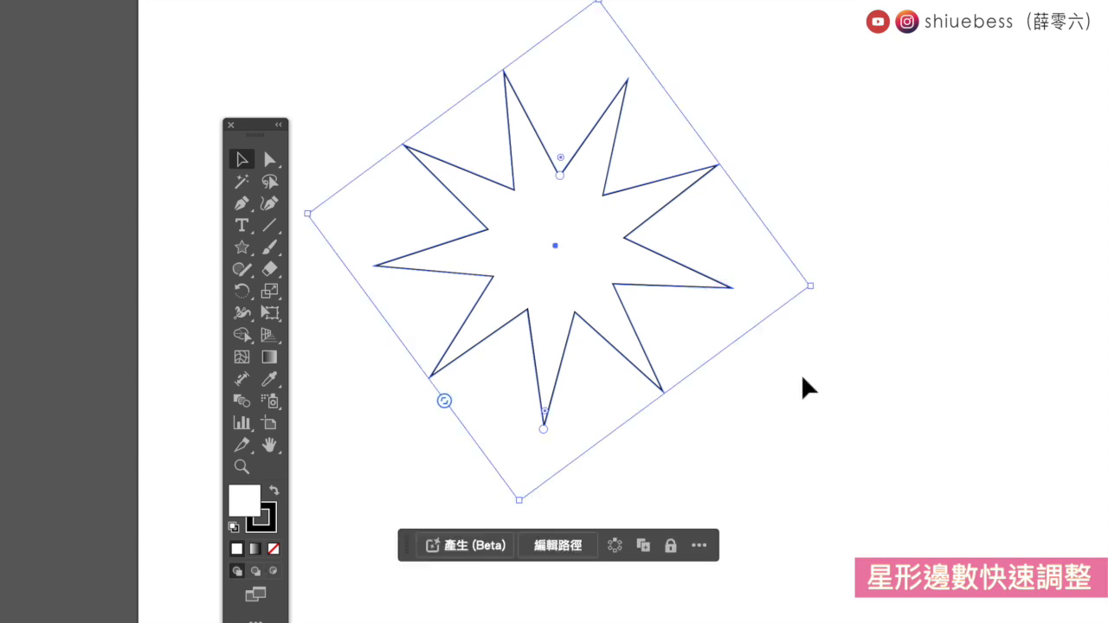
drag(444, 401, 421, 372)
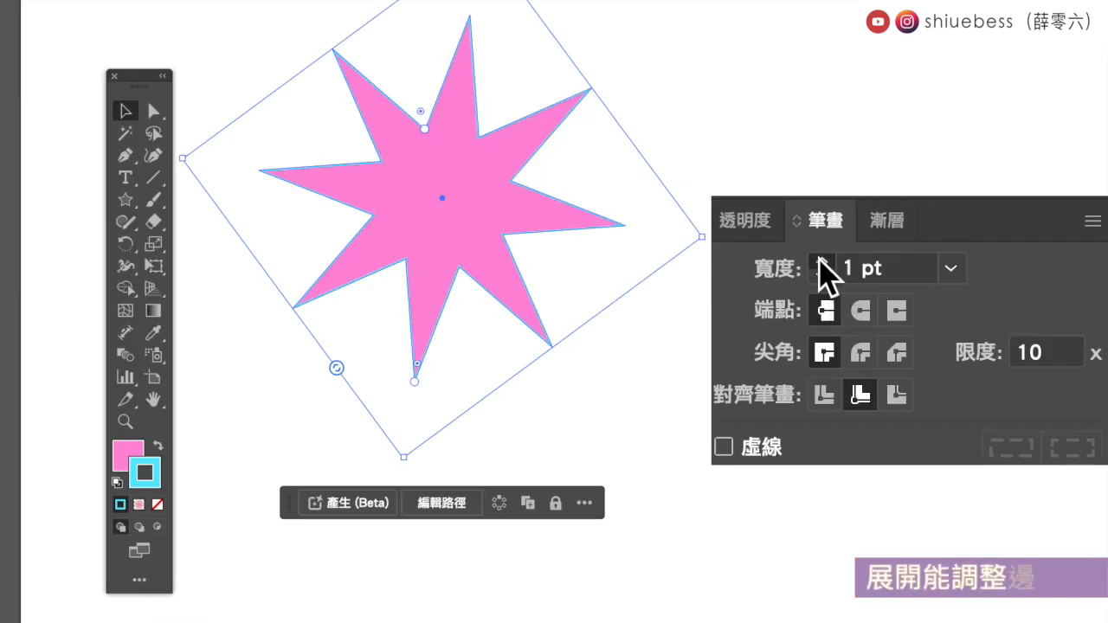
- Set the stroke width of the pink star to 5 pt
click(819, 263)
click(819, 263)
click(819, 263)
click(819, 263)
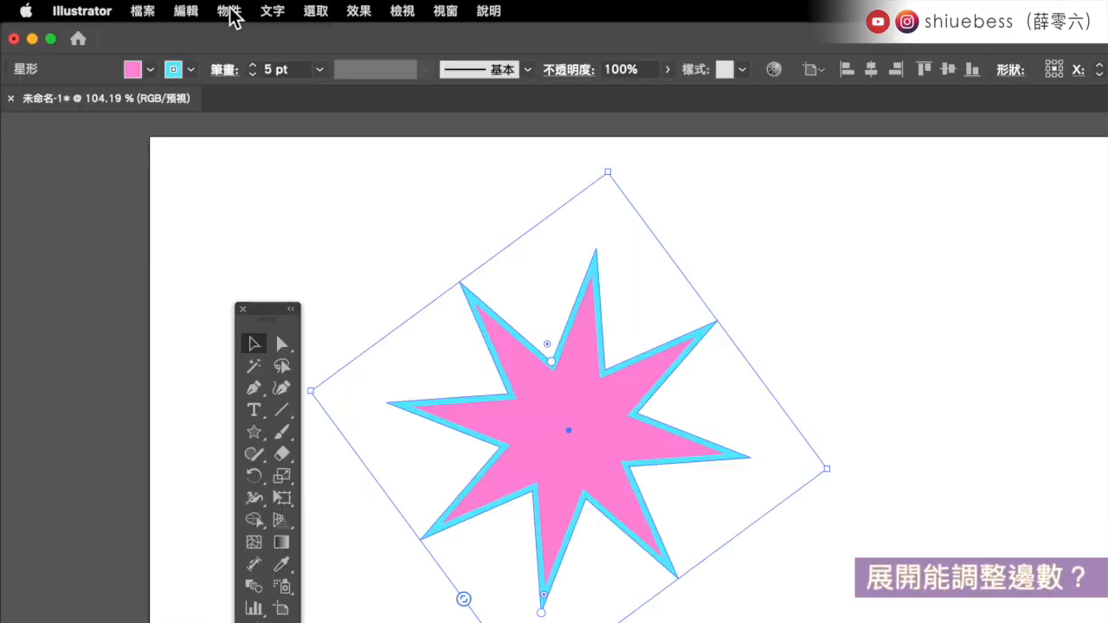
- Try expanding the appearance of the pink star into separate fill and outline shapes
click(230, 11)
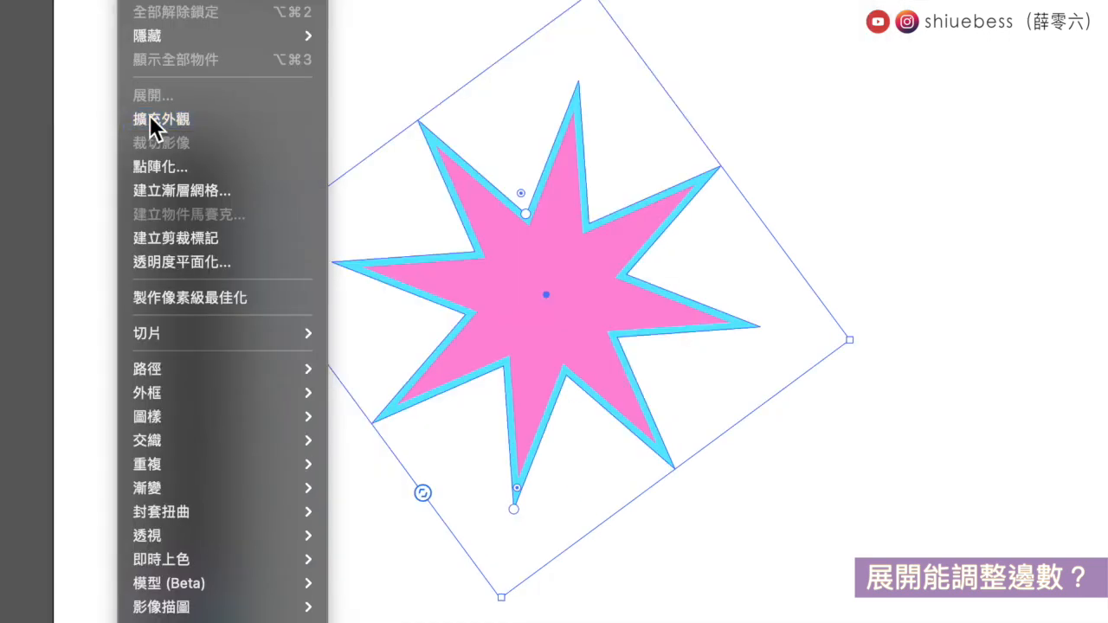
click(231, 281)
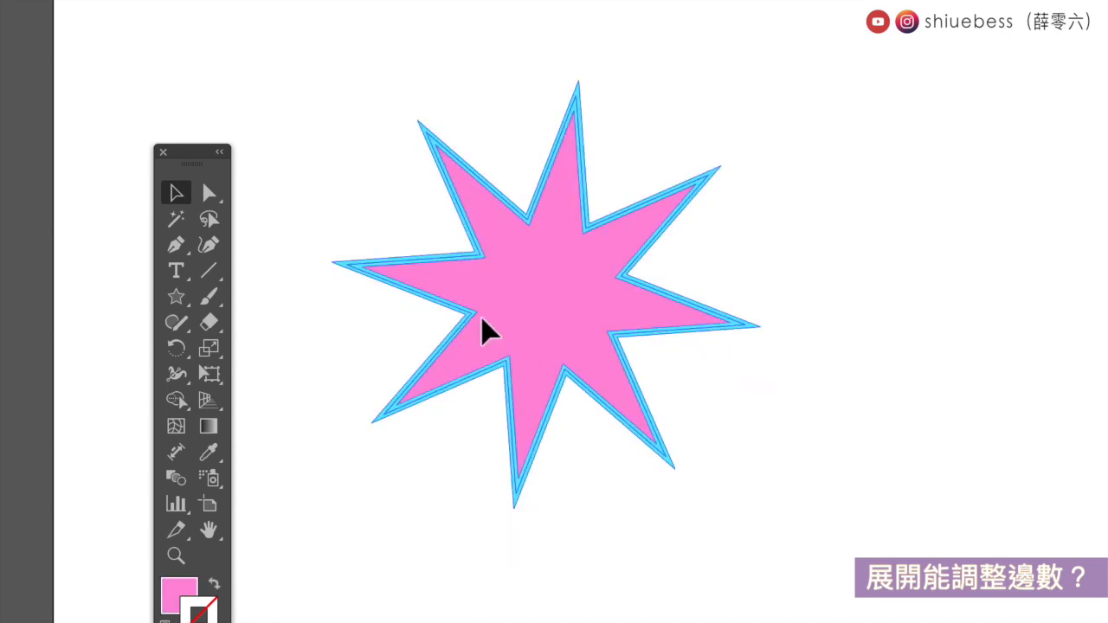
click(487, 328)
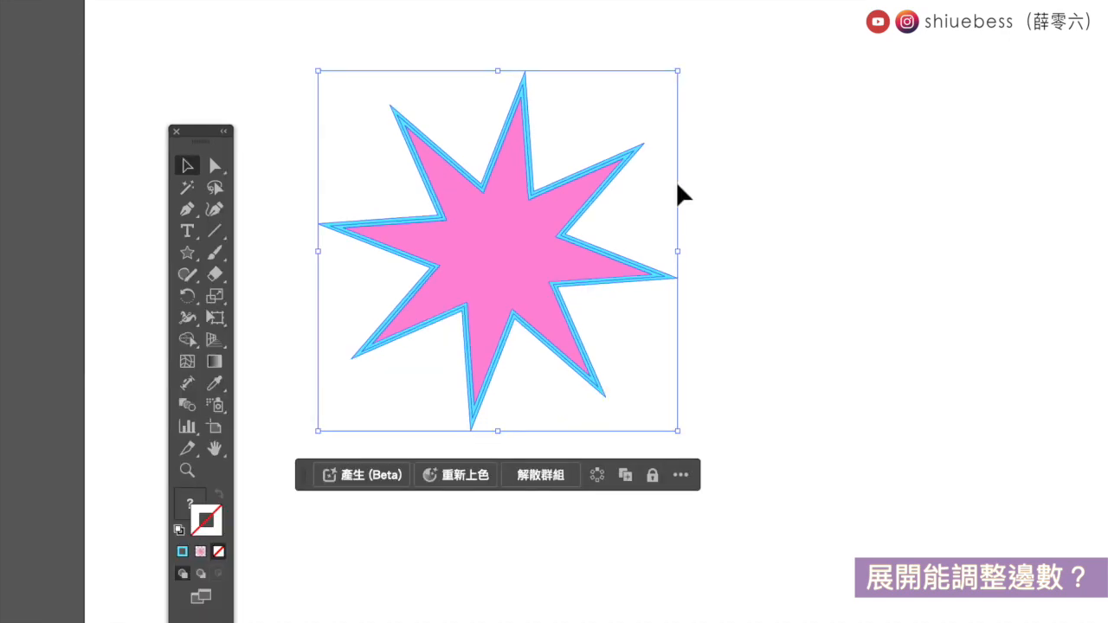
key(ctrl+z)
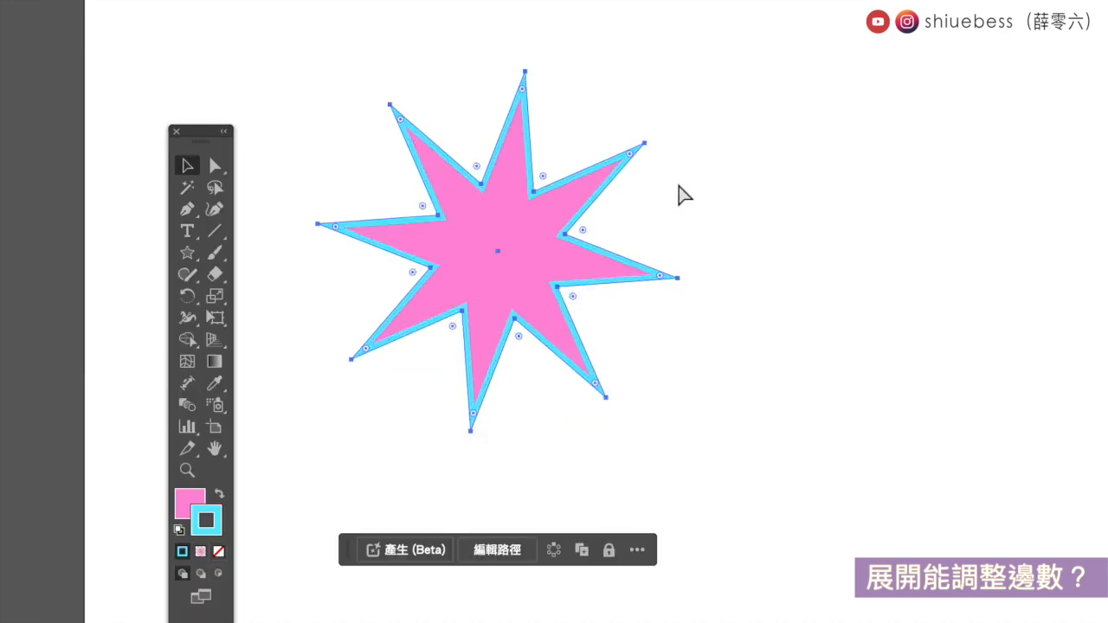
- Raise the pink star's live point count to 16 and bring it back down to six
double_click(214, 523)
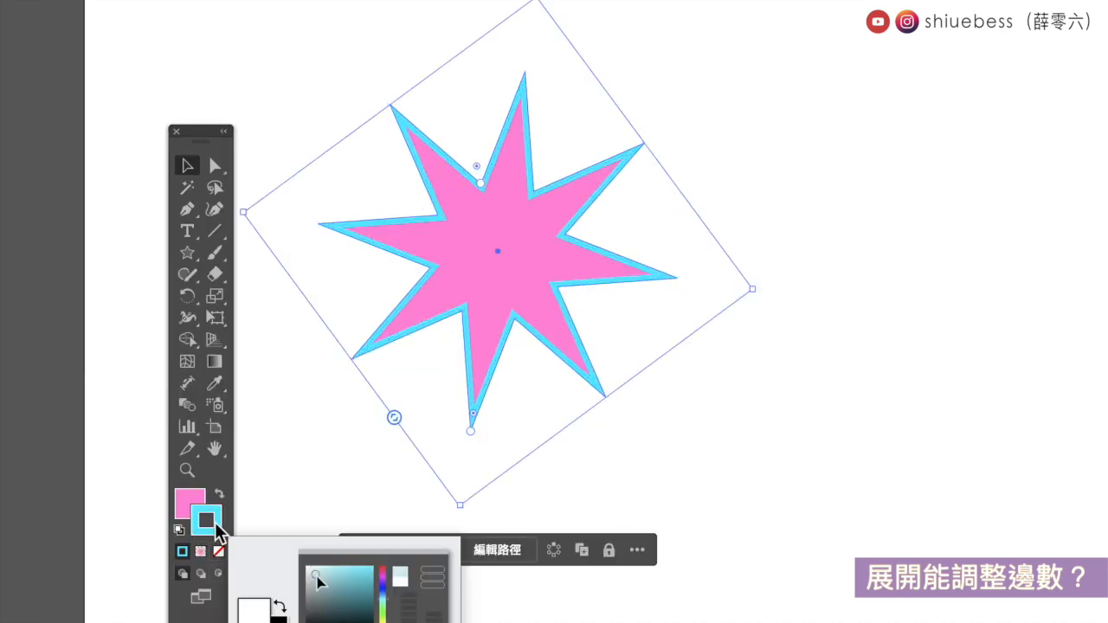
click(453, 370)
drag(394, 418, 310, 298)
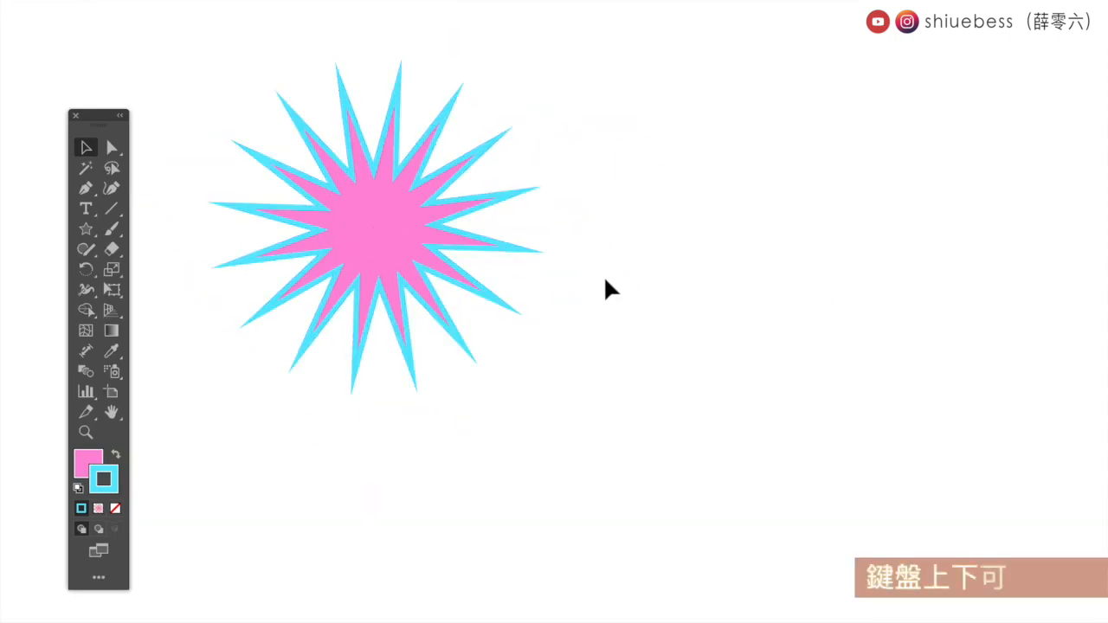
click(349, 245)
drag(198, 274, 322, 369)
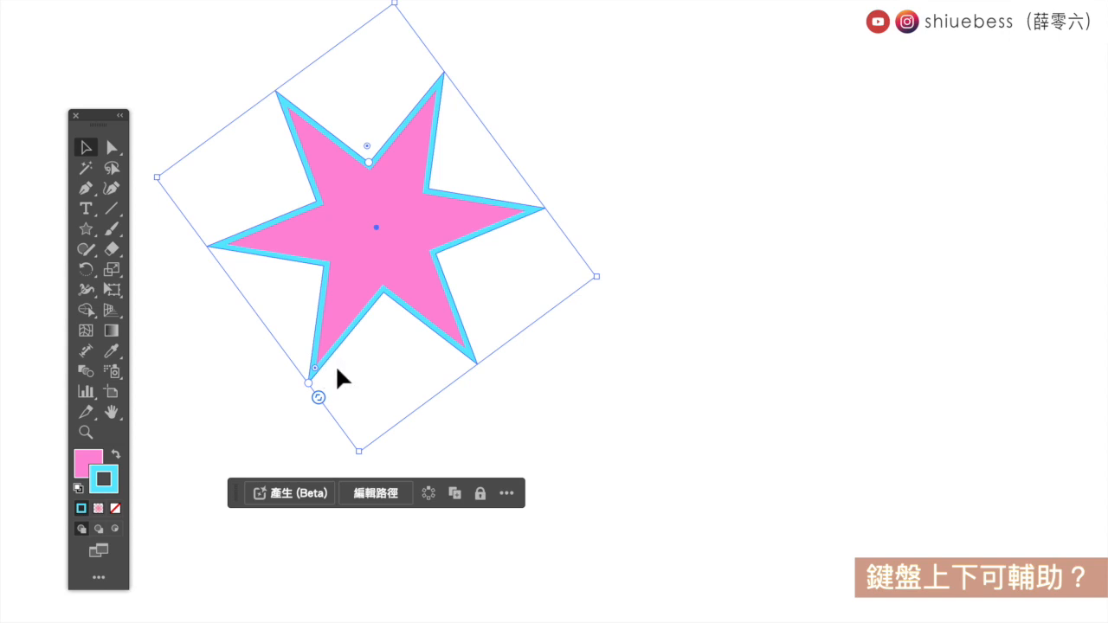
- Nudge the six-pointed star up and back down in small increments
key(Up)
key(Up)
key(Up)
key(Up)
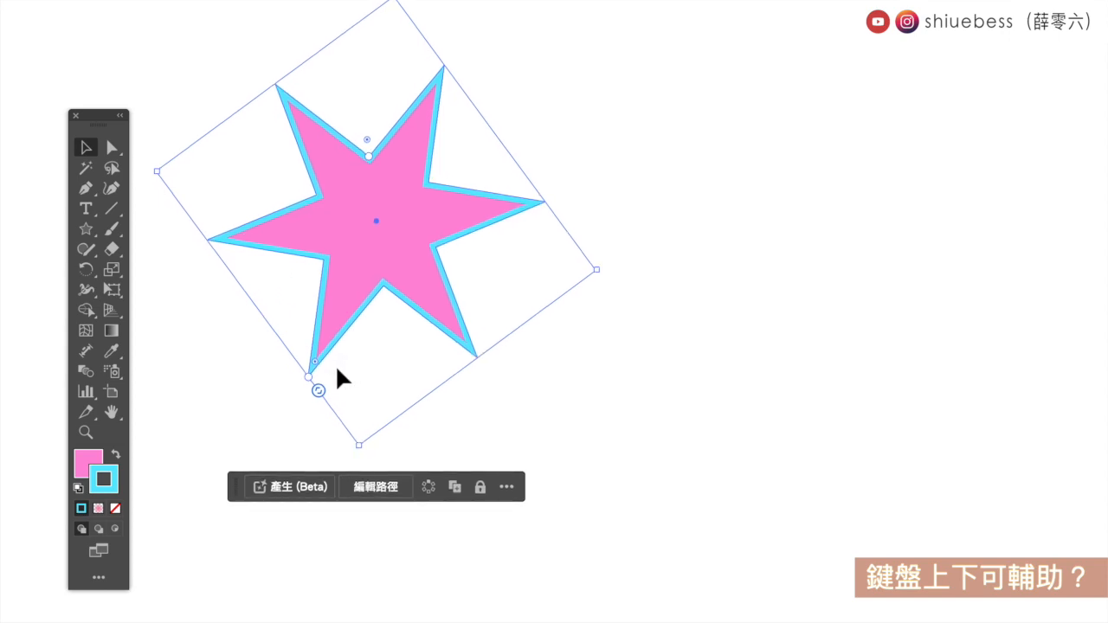
key(Down)
key(Down)
key(Down)
key(Down)
key(Down)
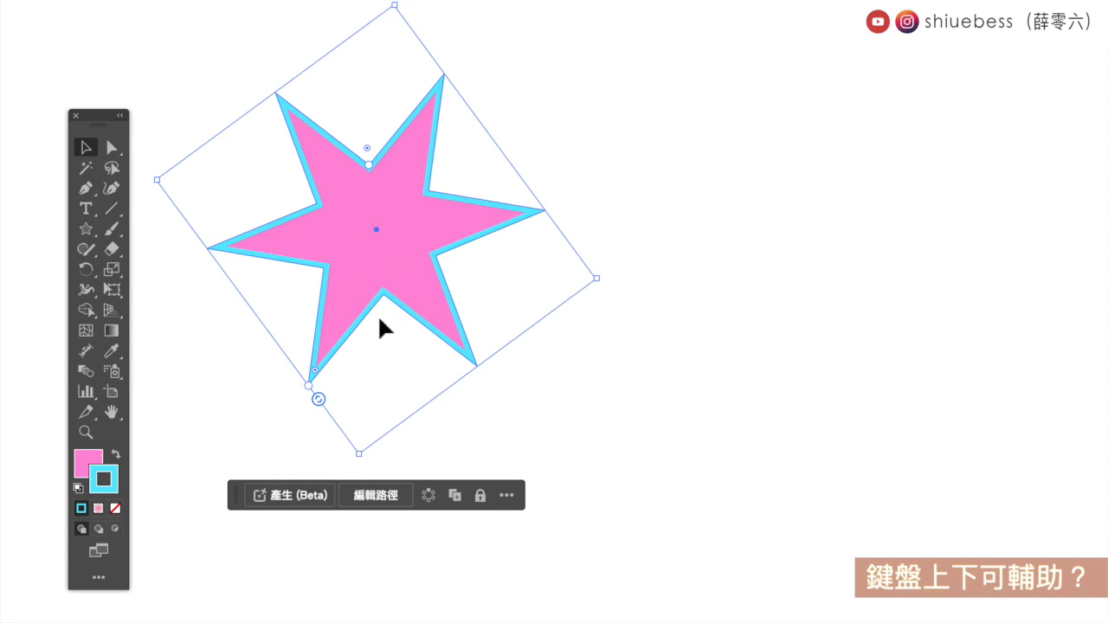
- Draw a second five-pointed star beside the first with the Star tool, about 229 × 220 px
click(88, 230)
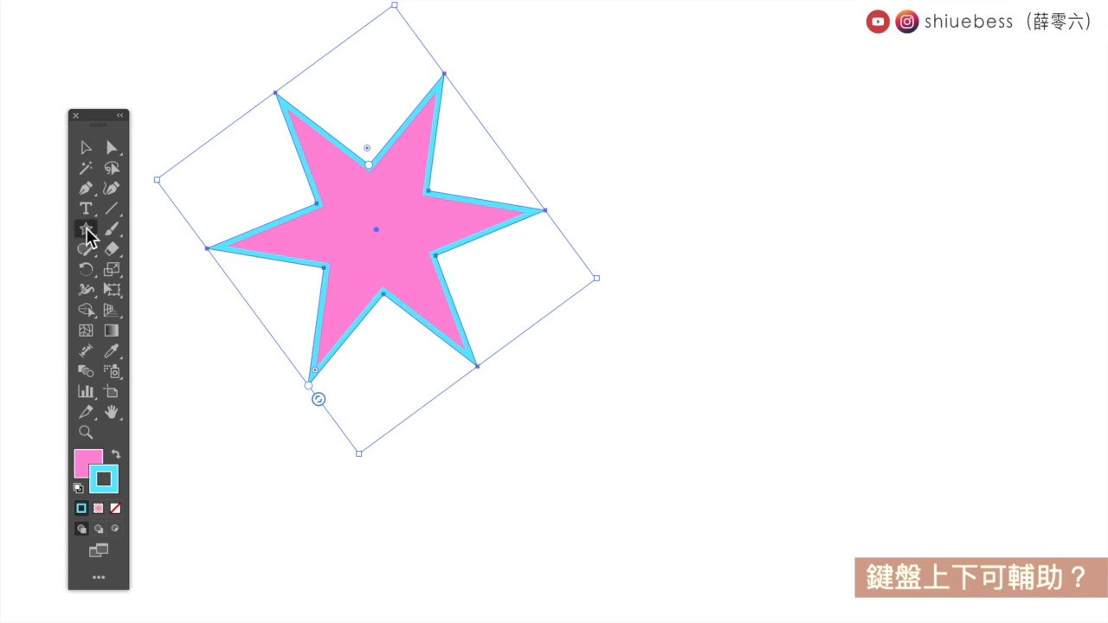
click(87, 230)
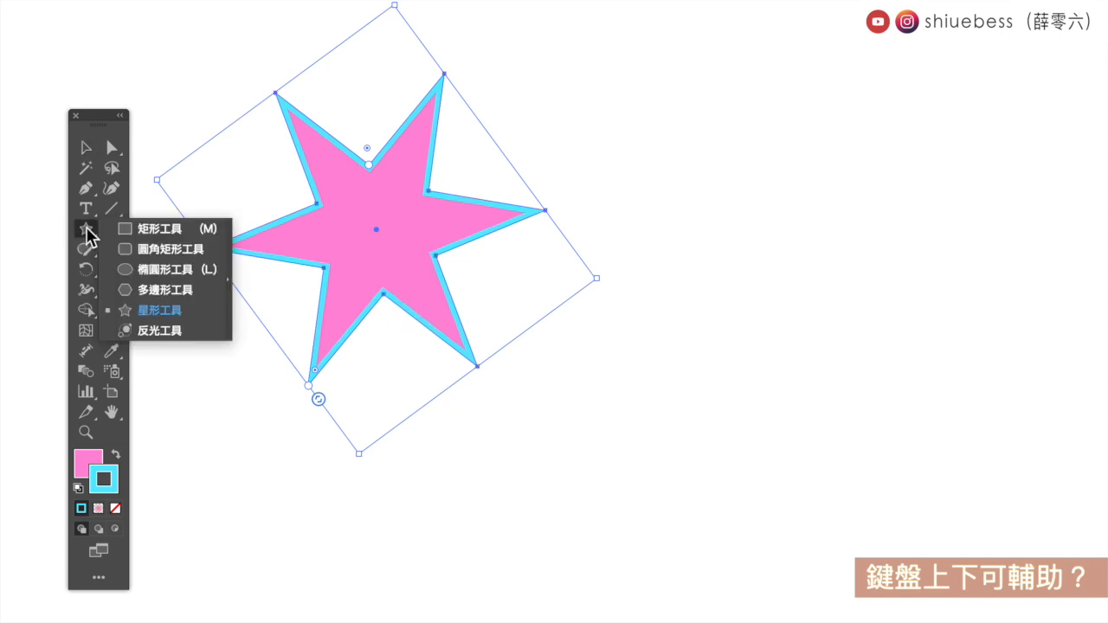
click(198, 314)
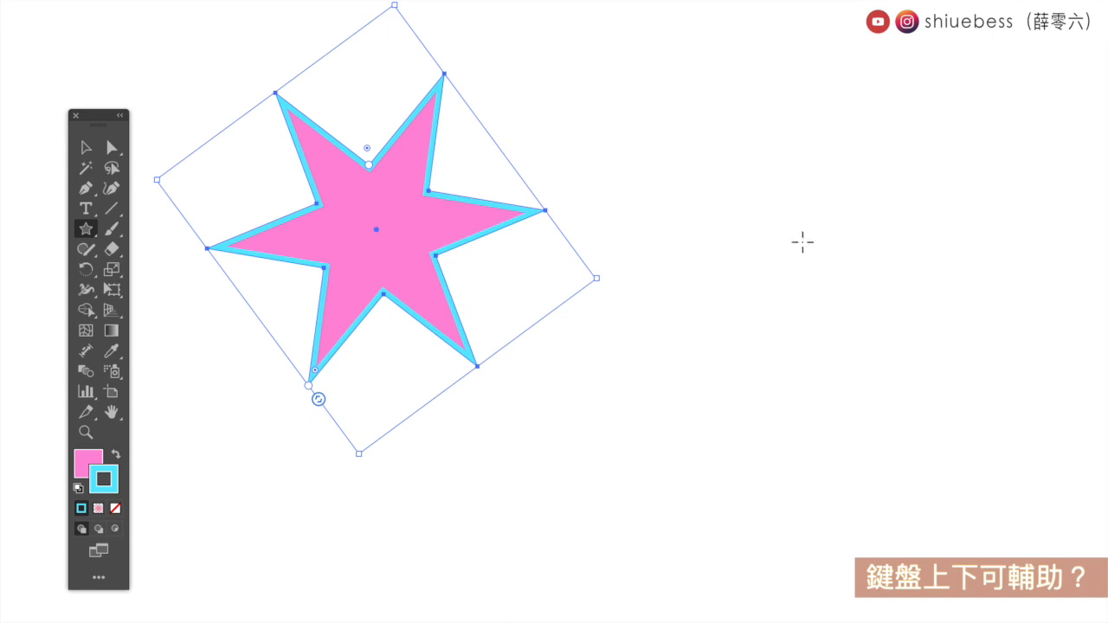
drag(790, 230, 869, 330)
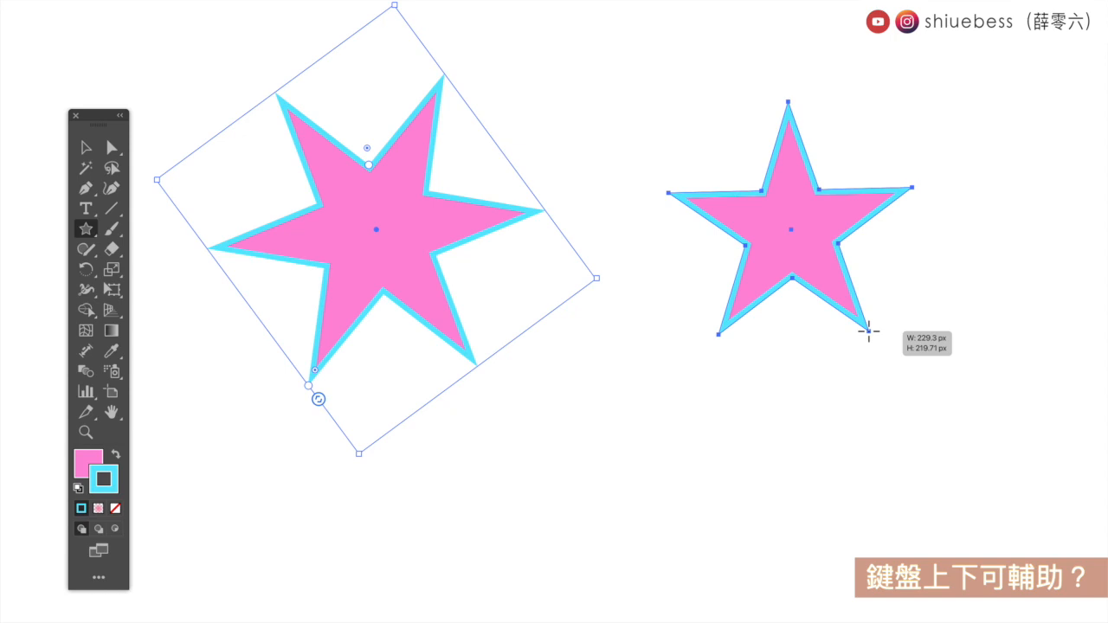
- While still drawing the second star, raise it to 12 points and lower it back to five
key(Up)
key(Up)
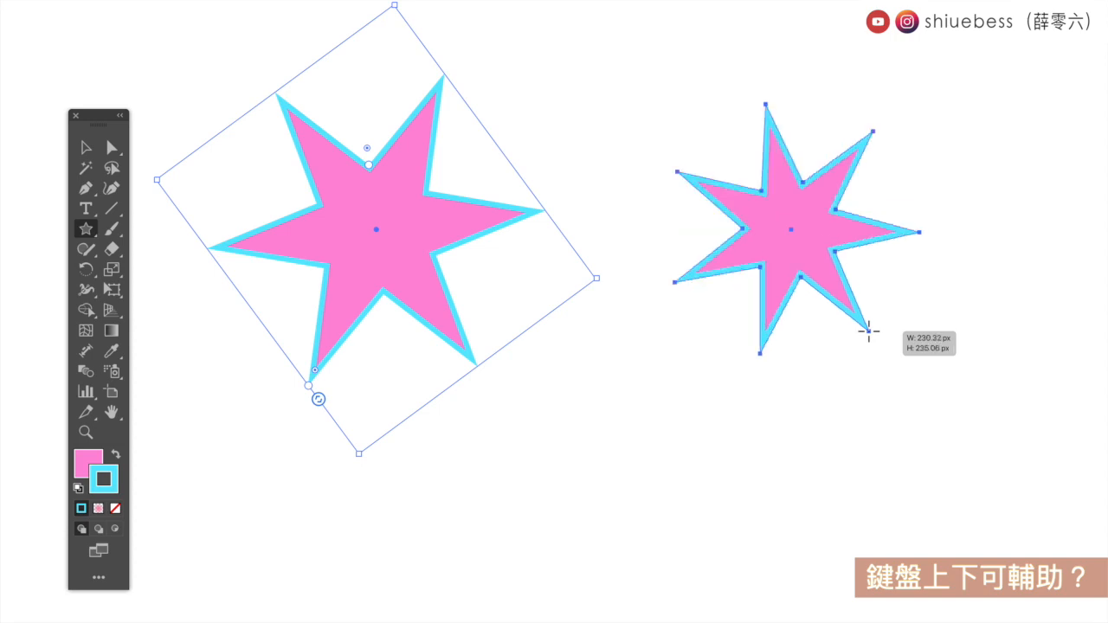
key(Up)
key(Up)
key(Up)
key(Up)
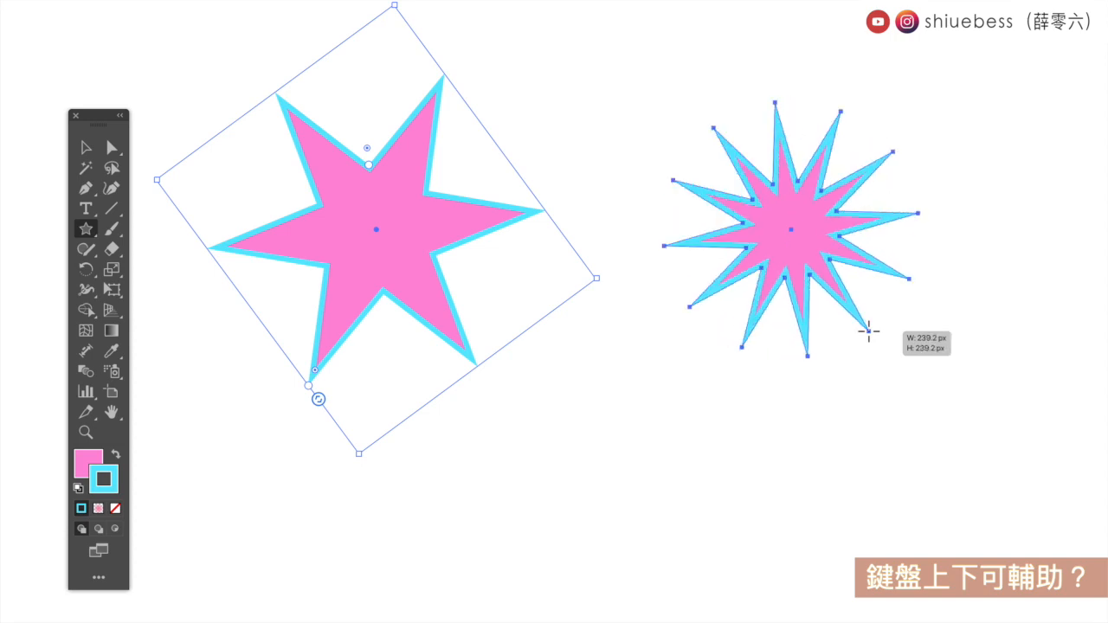
key(Down)
key(Down)
key(Down)
key(Down)
key(Down)
key(Down)
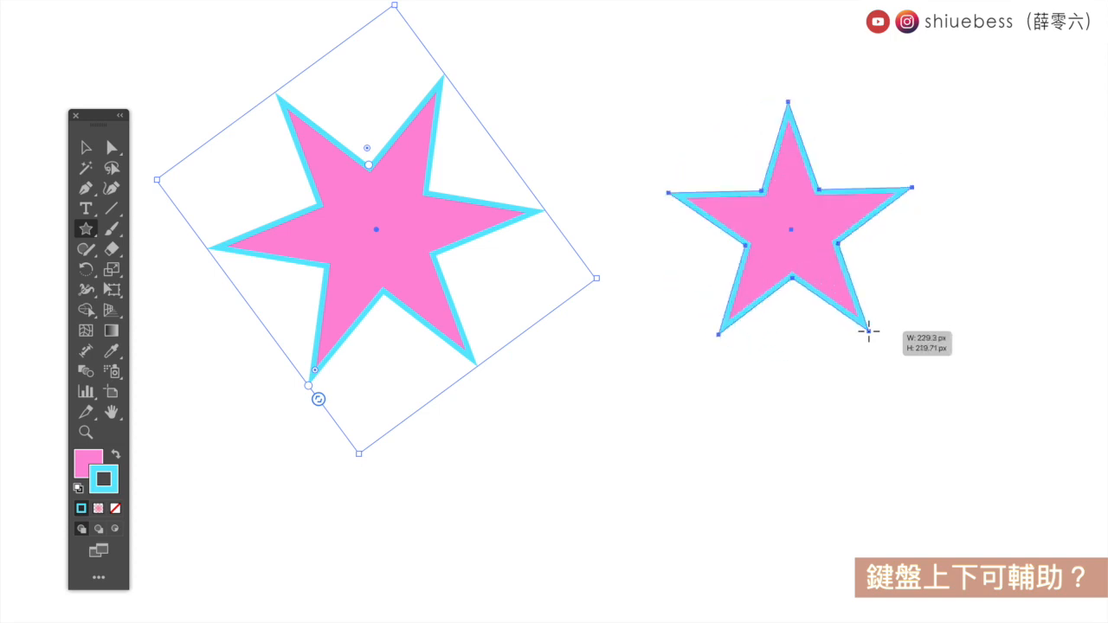
- Finish drawing the second star with ten points, about 231 × 241 px, and adjust its live point control
key(Up)
key(Up)
key(Up)
key(Up)
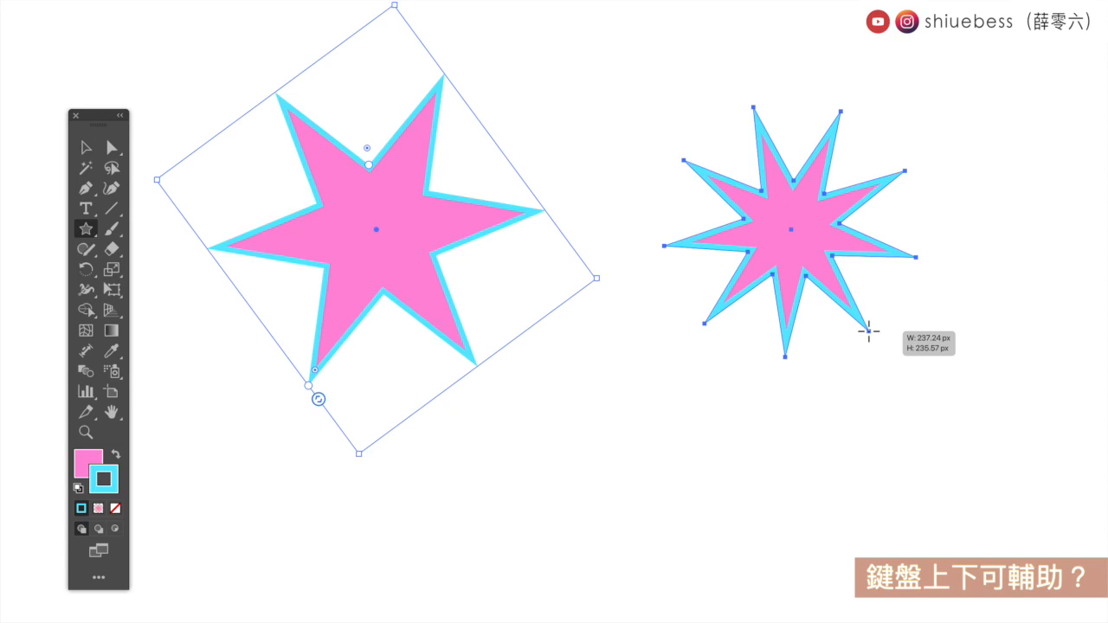
key(Up)
key(Up)
key(Up)
key(Down)
key(Down)
key(Down)
key(Down)
key(Down)
key(Down)
key(Up)
key(Up)
key(Up)
key(Up)
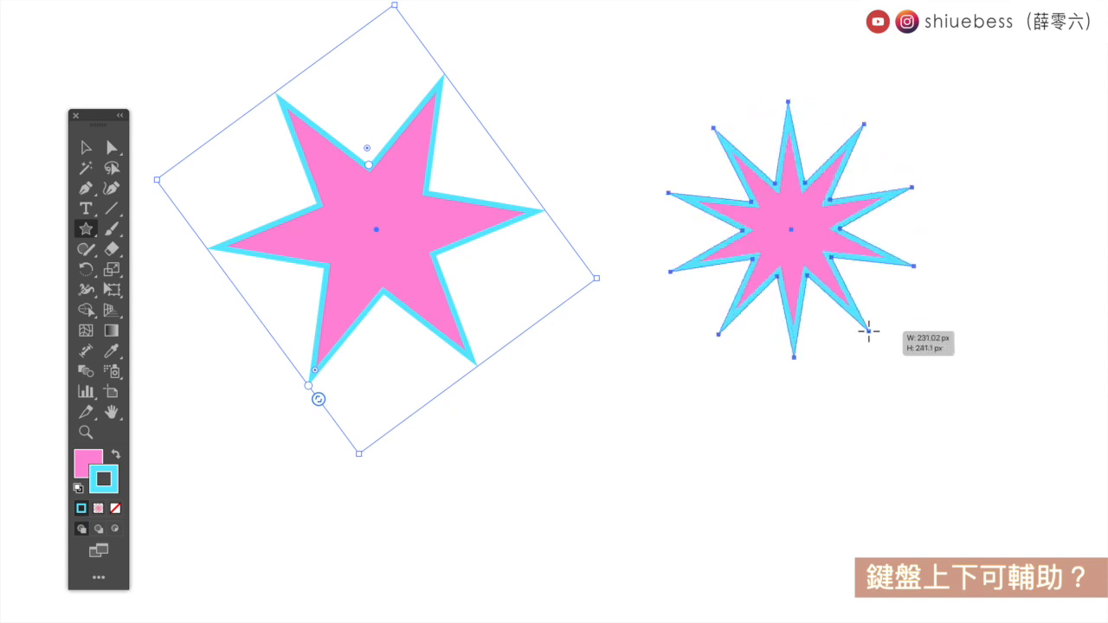
drag(869, 330, 867, 328)
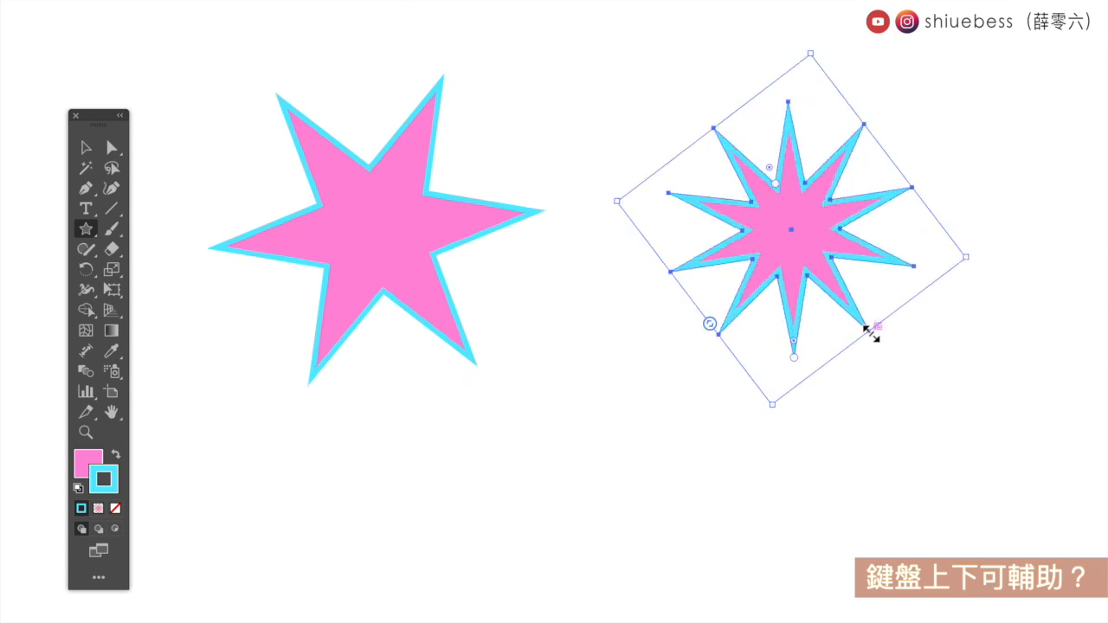
drag(708, 325, 670, 272)
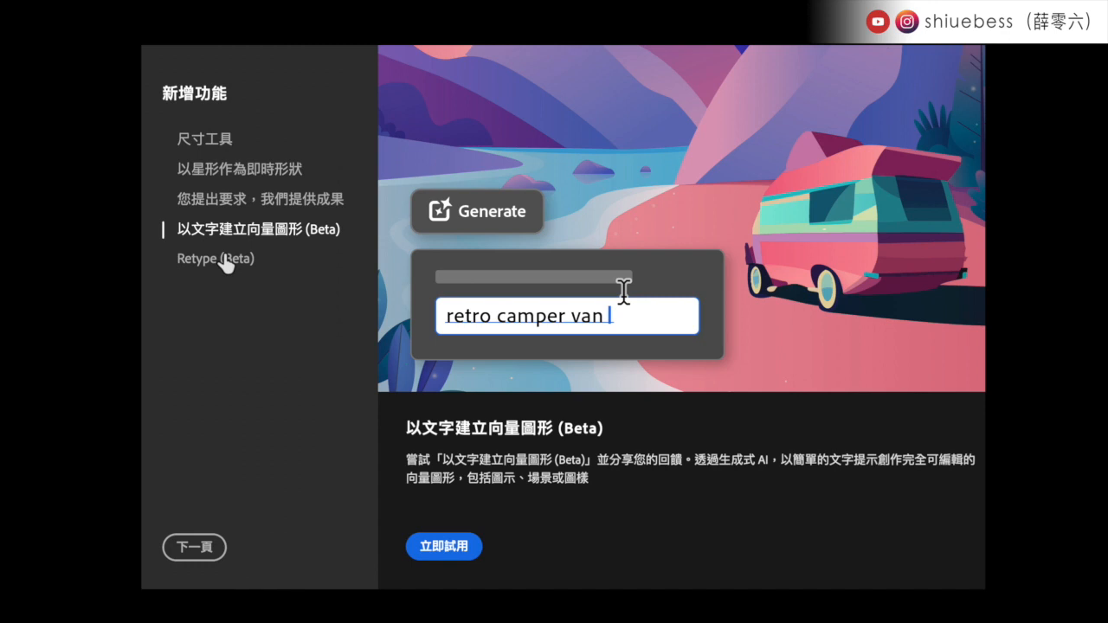
- View the Retype (Beta) introduction in the list of new features
click(224, 259)
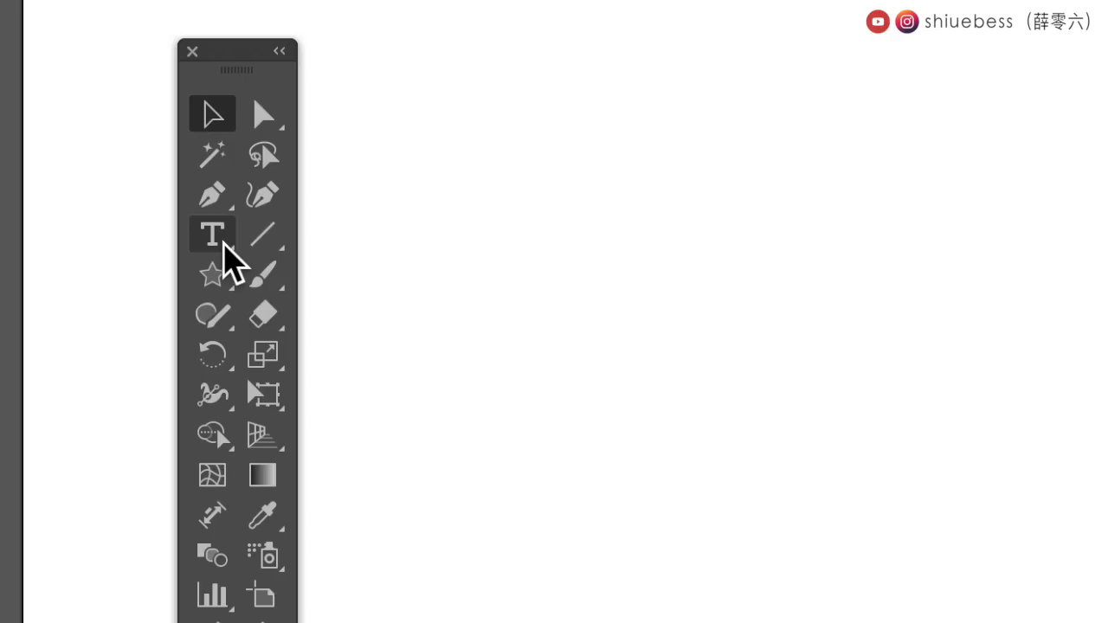
- Place a point text object with the placeholder "Lorem ipsum" on the artboard using the Type tool
click(217, 238)
click(773, 378)
key(Escape)
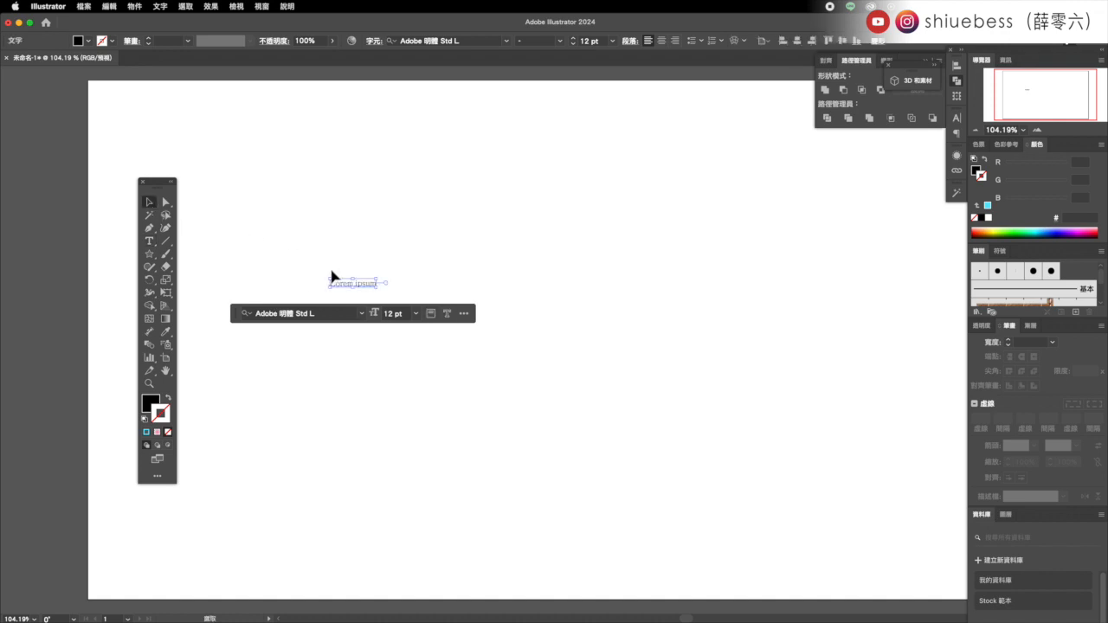
- Enlarge the Lorem ipsum text to about 98.6 pt and set its font to Myriad Pro Bold
drag(378, 289, 653, 403)
drag(584, 294, 597, 241)
click(540, 319)
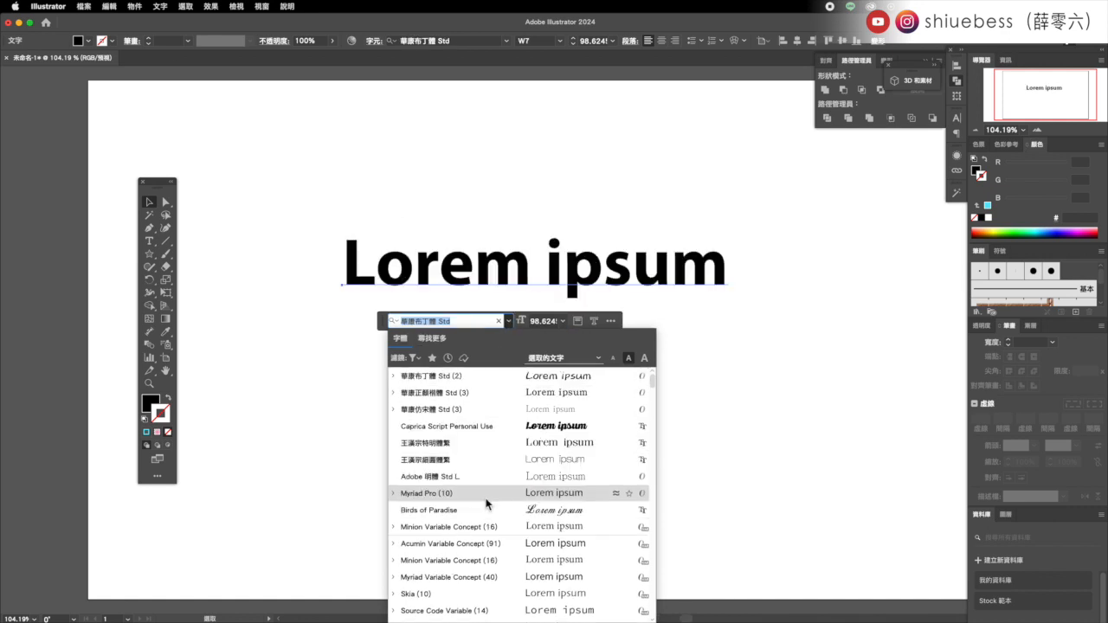
click(487, 499)
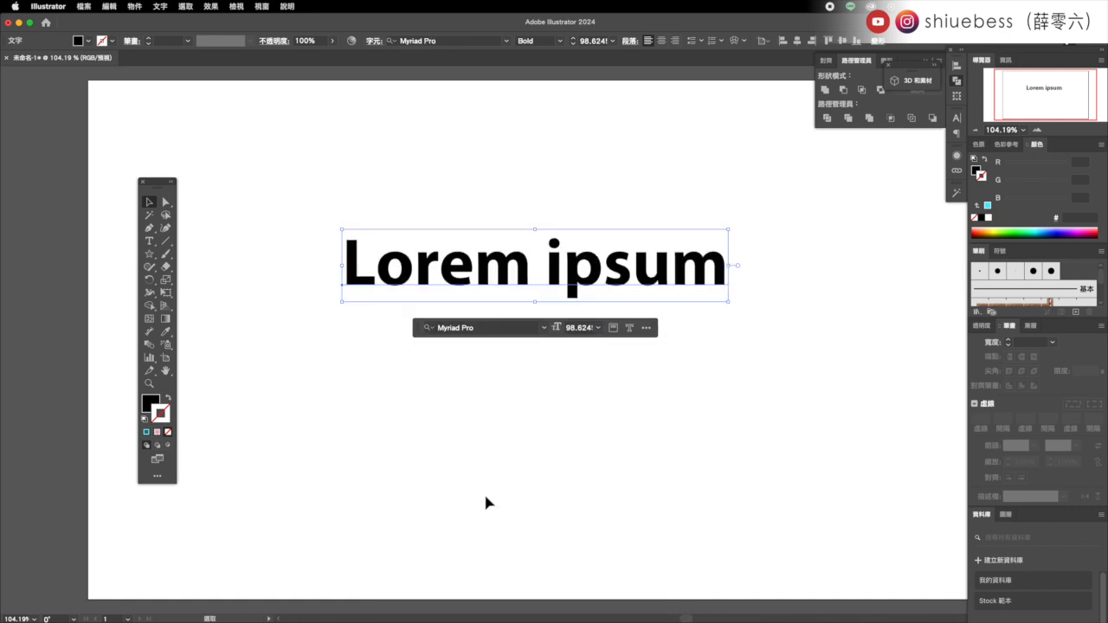
- Expand the Lorem ipsum text into outlines with the object and fill options enabled
click(137, 8)
click(160, 153)
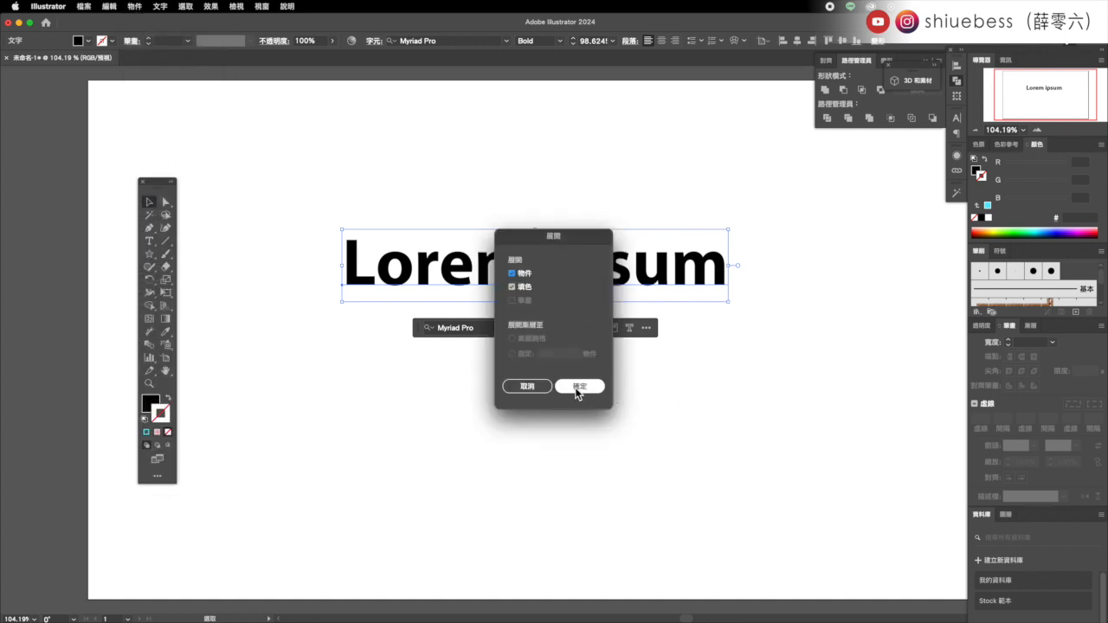
click(576, 387)
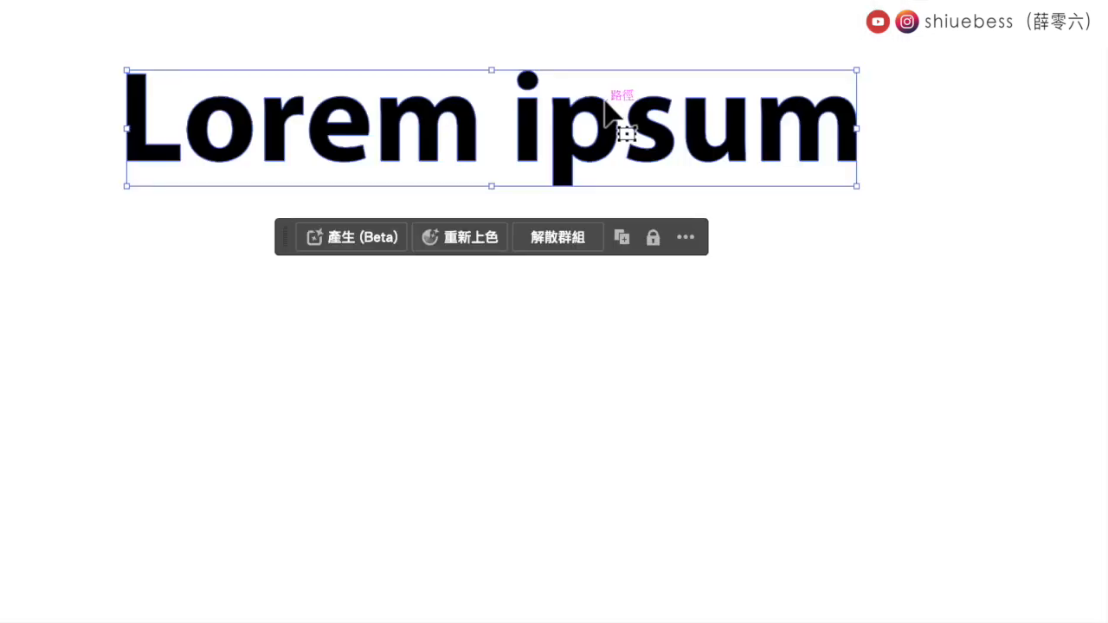
- Run Retype (Beta) font matching on the outlined text and browse the matching fonts for the word Lorem
right_click(607, 124)
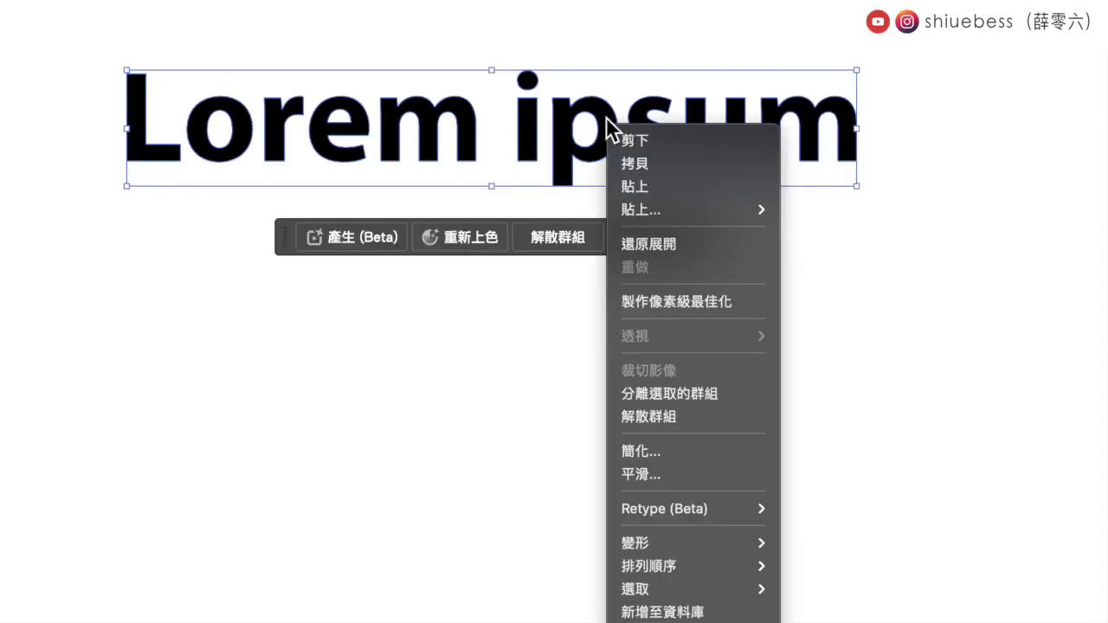
mouse_move(640, 511)
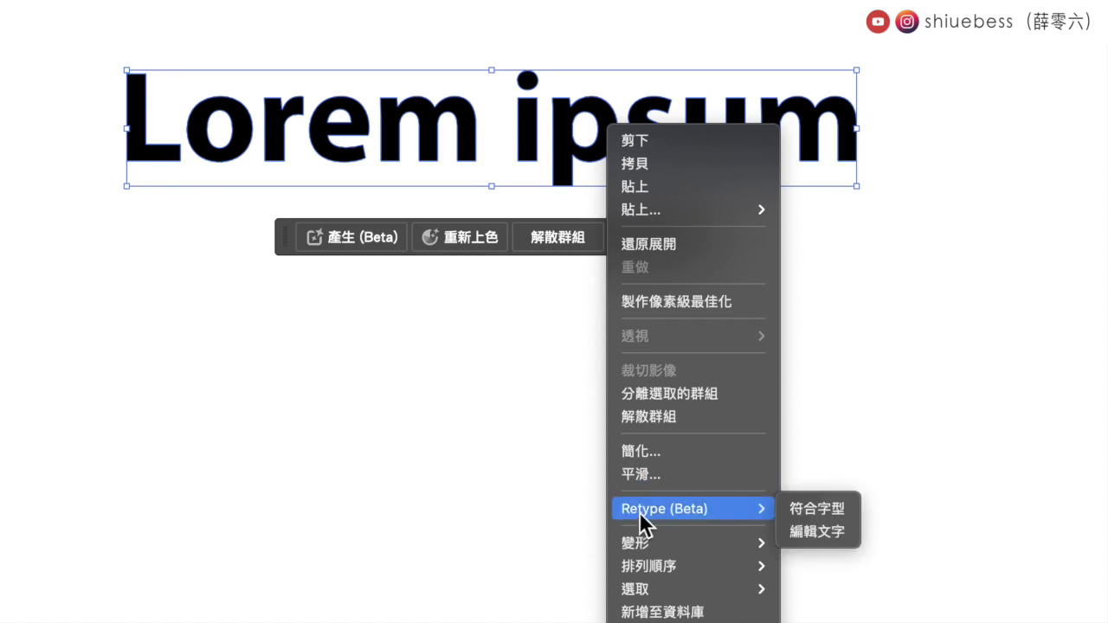
click(836, 518)
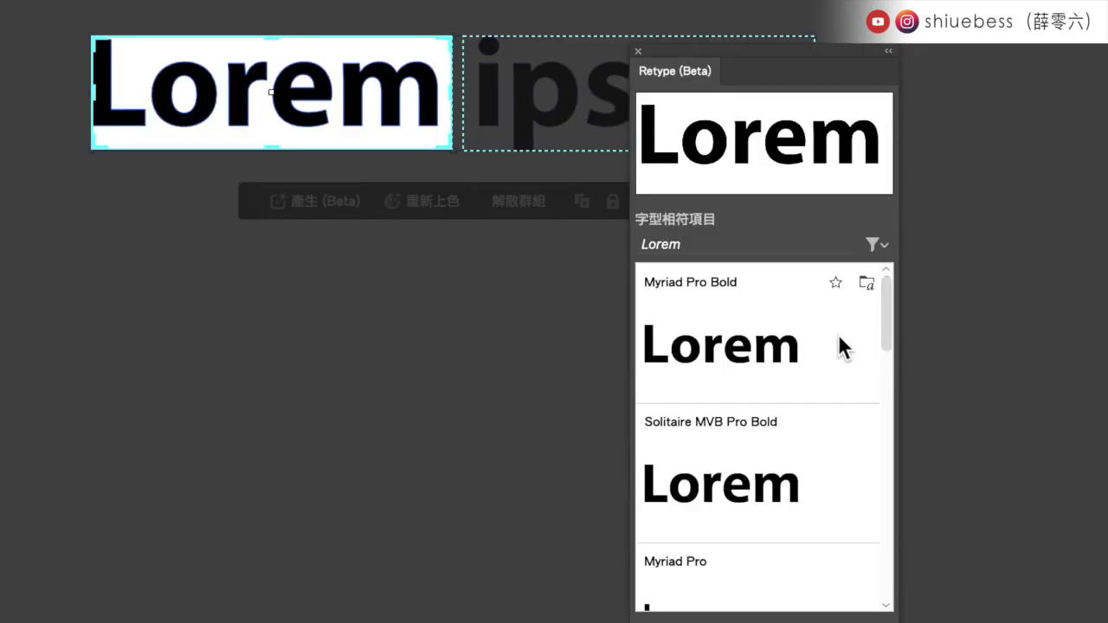
drag(887, 332, 888, 467)
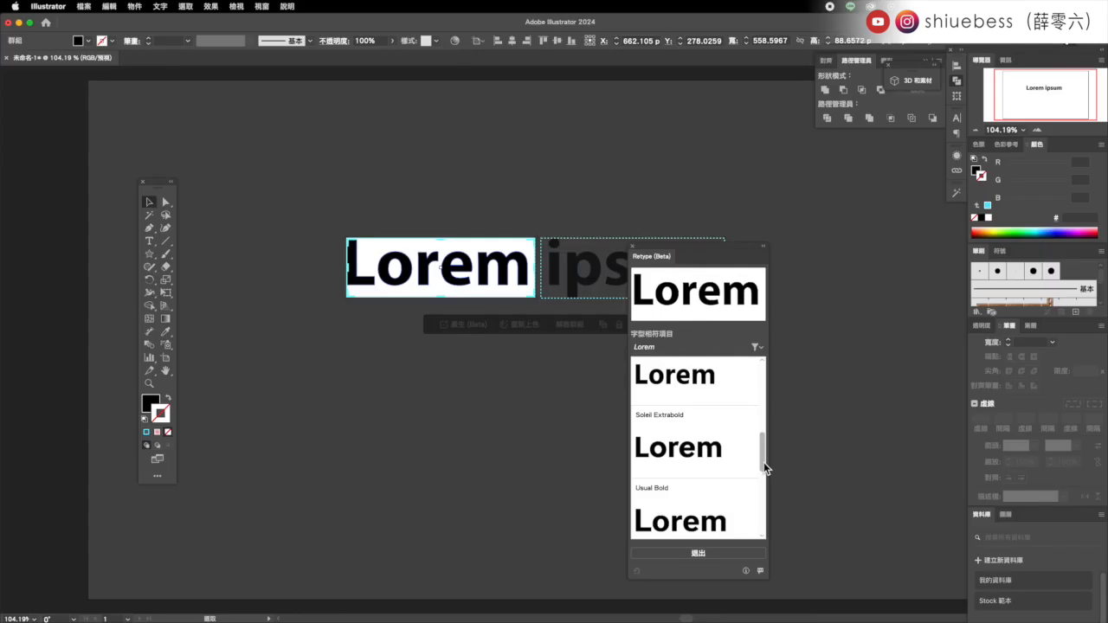
drag(765, 463, 767, 400)
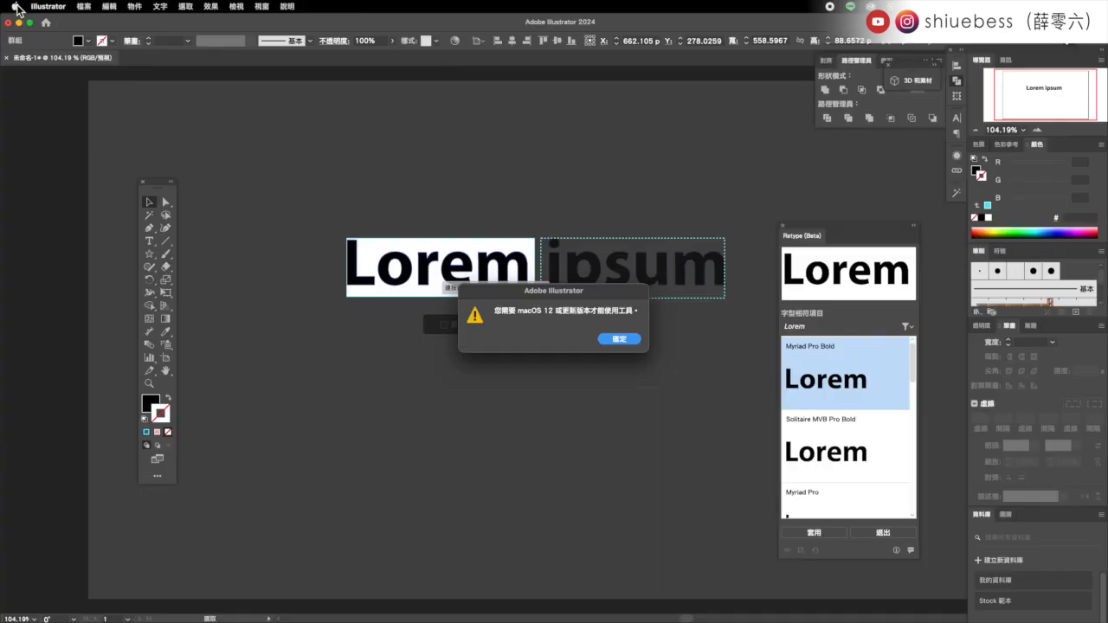
- Check the installed macOS version in the About This Mac window and close that window
click(16, 7)
click(24, 25)
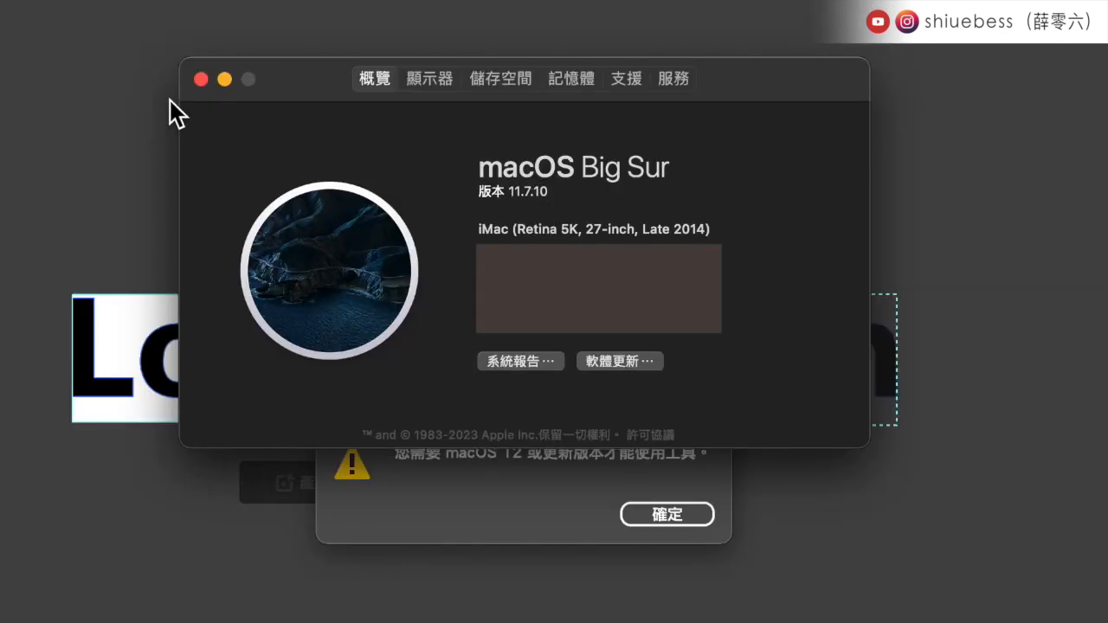
click(200, 78)
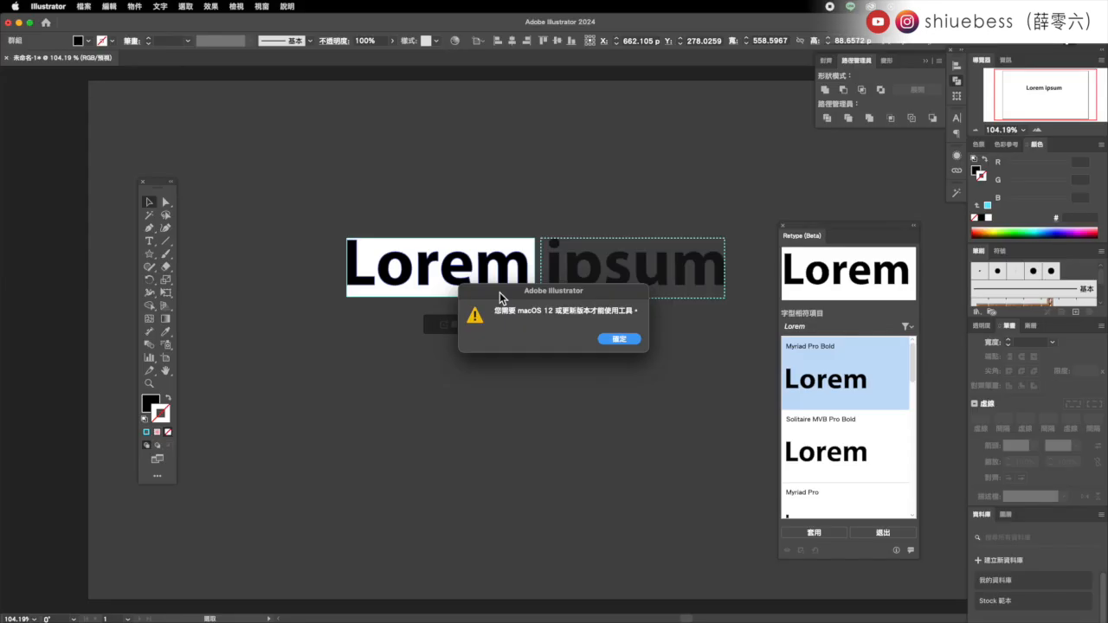